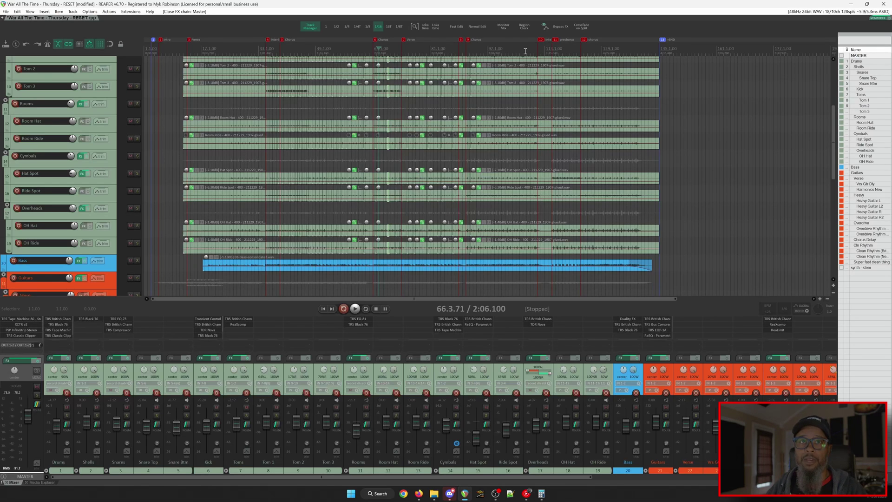
Open ReaPack's Browse packages dialog and filter the package list by 'insert region'.
{"action": "left_click", "coordinate": [130, 11]}
{"action": "mouse_move", "coordinate": [143, 24]}
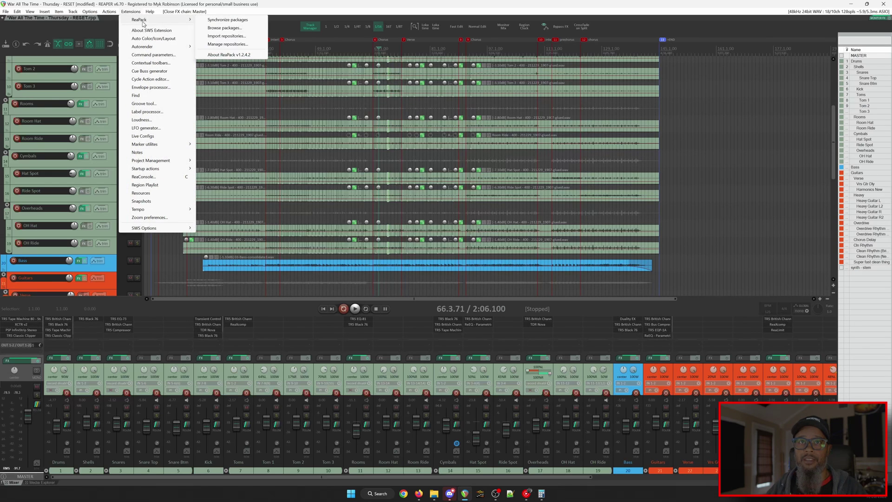
{"action": "left_click", "coordinate": [211, 28]}
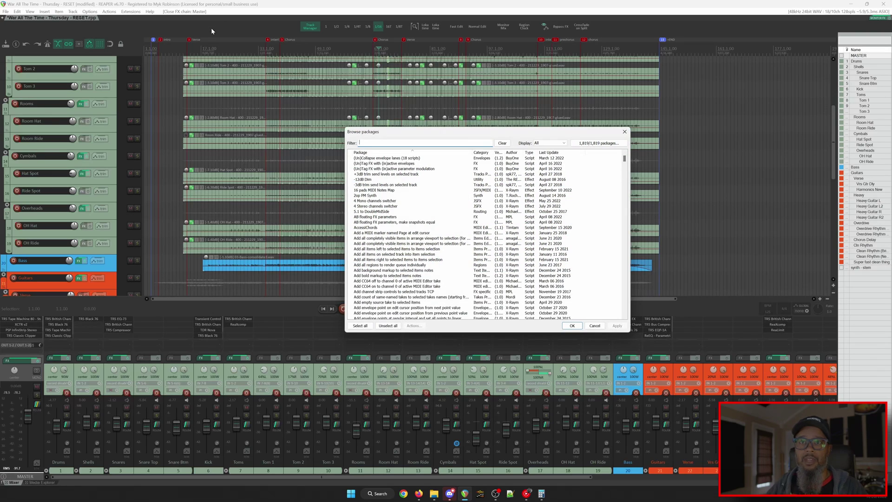
{"action": "type", "text": "insert region"}
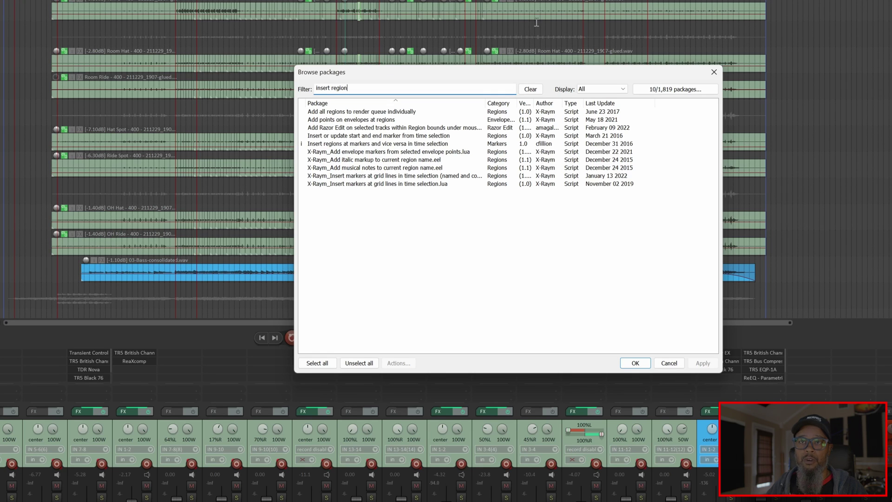
Close the package browser and run cfillion's 'Insert regions at markers' script from the action list.
{"action": "left_click", "coordinate": [713, 72]}
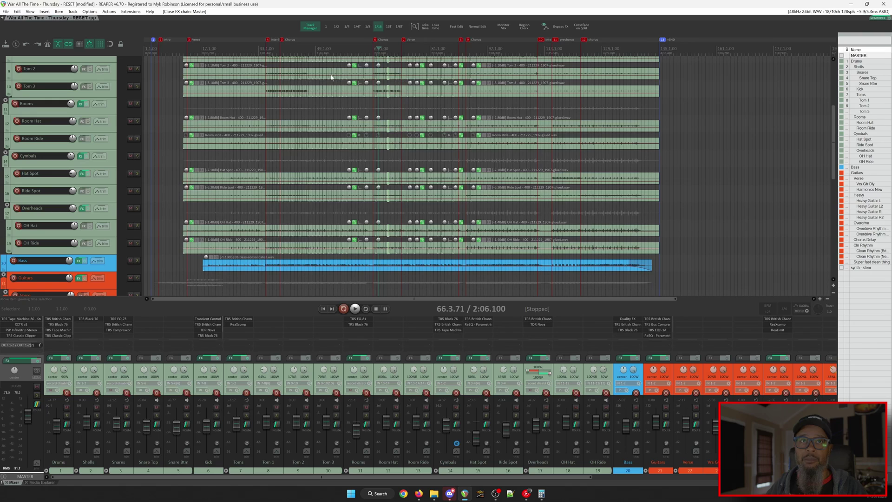
{"action": "left_click", "coordinate": [109, 11]}
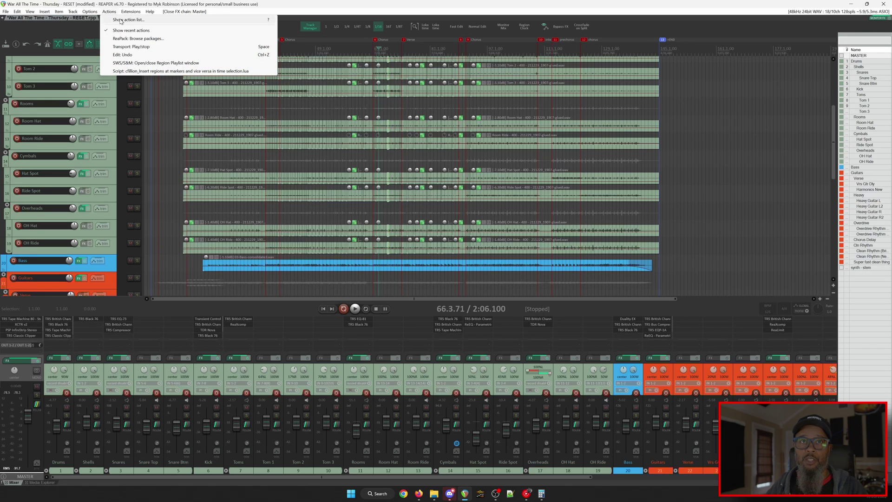
{"action": "left_click", "coordinate": [120, 20]}
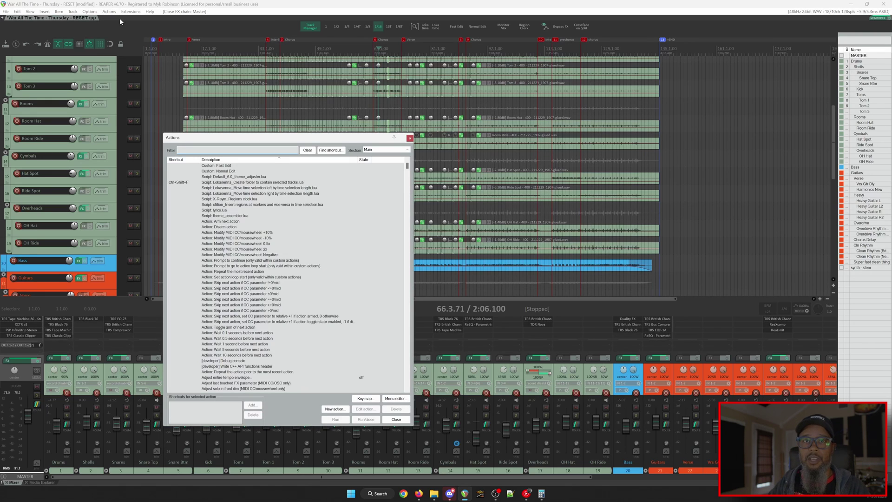
{"action": "type", "text": "insert reg"}
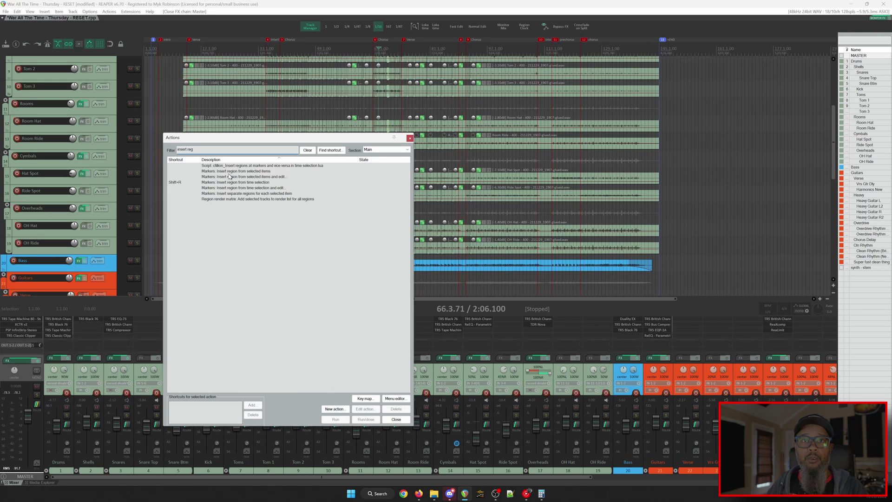
{"action": "left_click", "coordinate": [229, 167]}
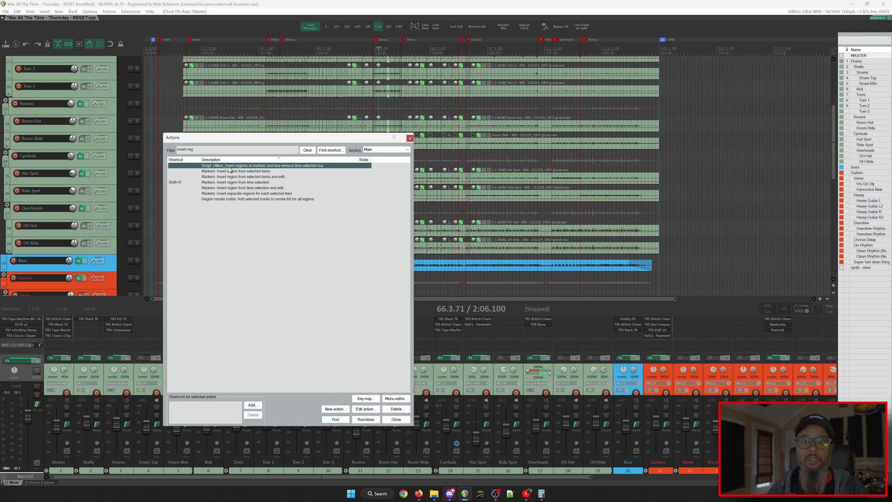
{"action": "left_click", "coordinate": [335, 419]}
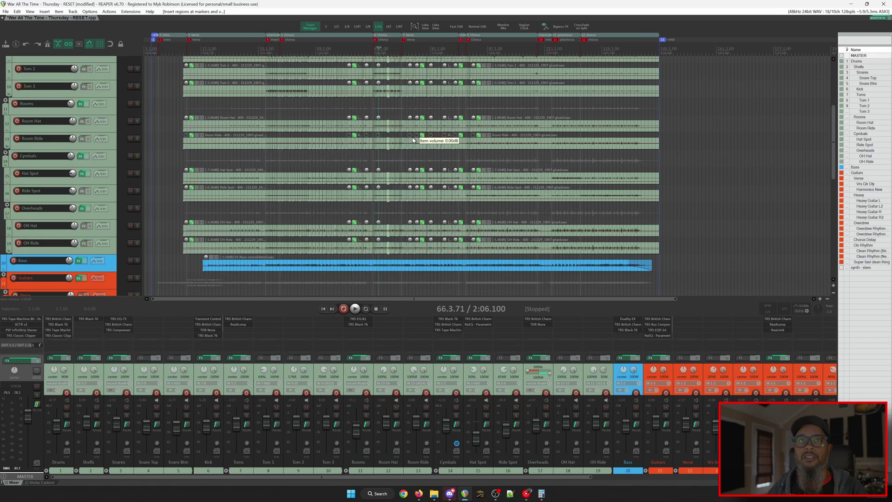
Open the SWS Region Playlist window and add a new playlist named 'Test'.
{"action": "left_click", "coordinate": [132, 12]}
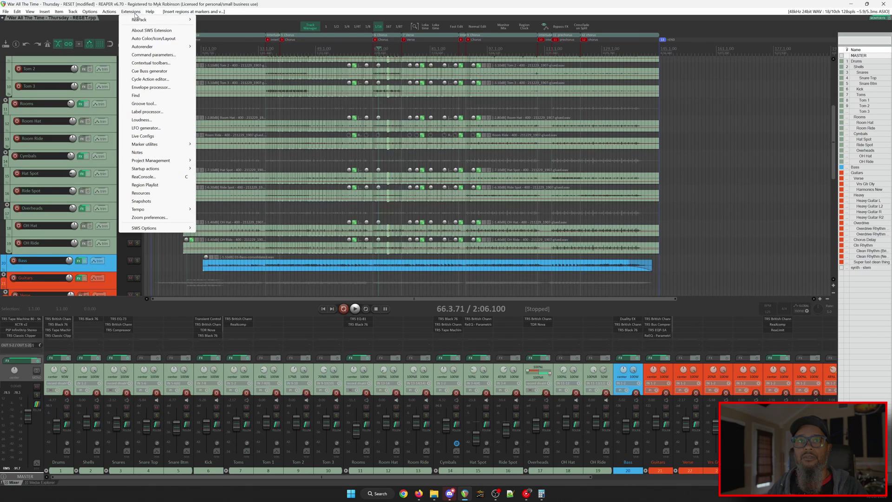
{"action": "left_click", "coordinate": [145, 185]}
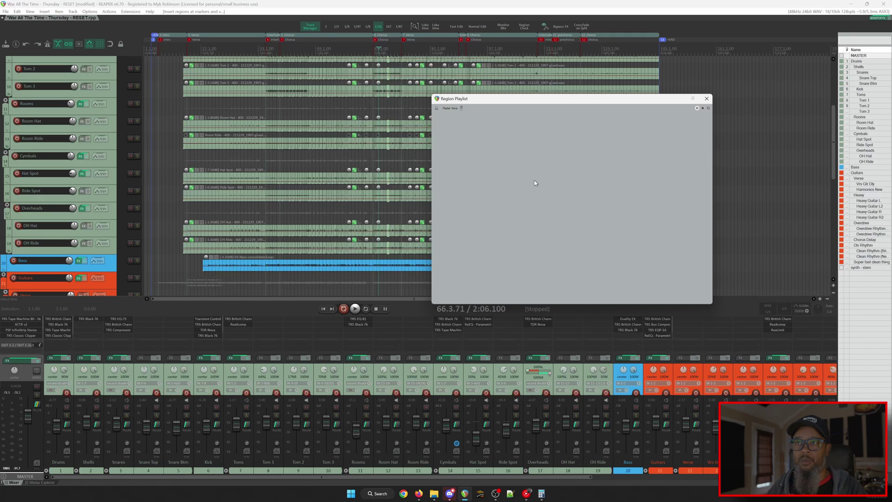
{"action": "left_click", "coordinate": [461, 108]}
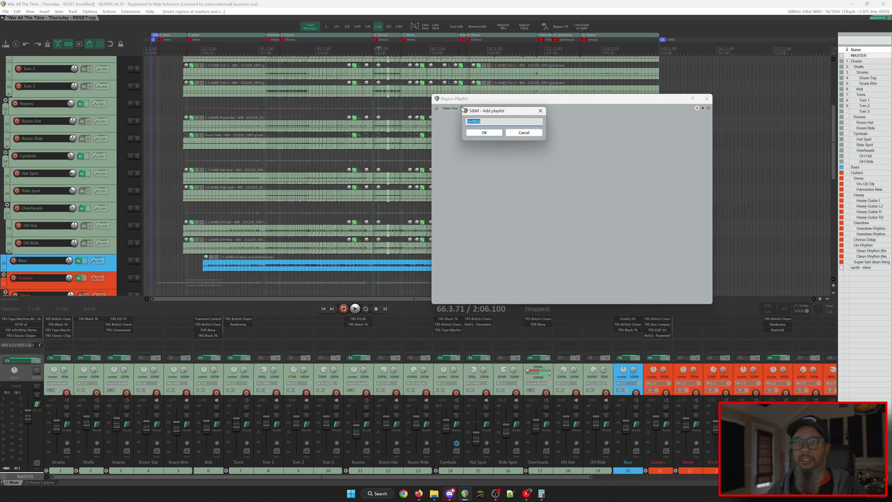
{"action": "type", "text": "Test"}
{"action": "key", "text": "Return"}
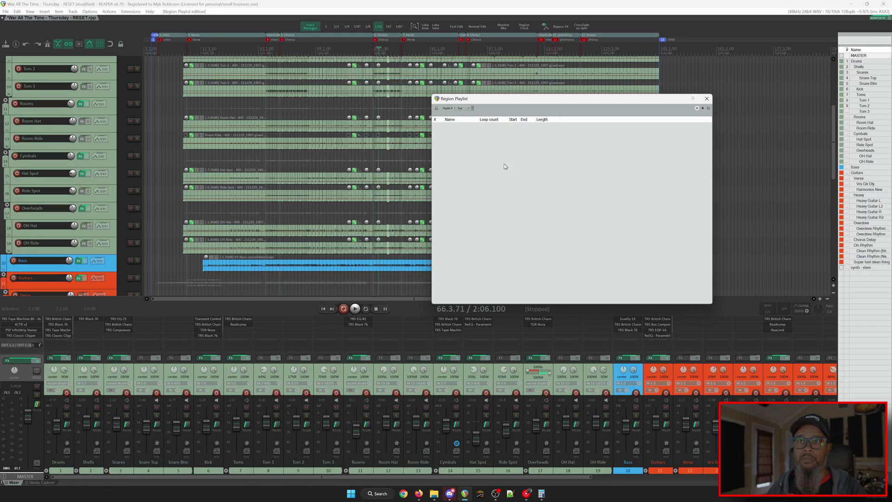
Add region '2: intro' as the first entry of the Test playlist.
{"action": "right_click", "coordinate": [481, 168]}
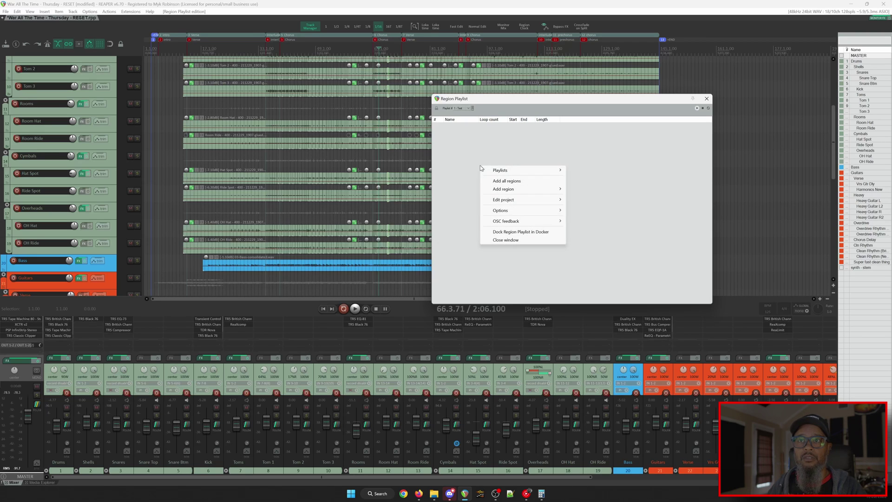
{"action": "mouse_move", "coordinate": [500, 174]}
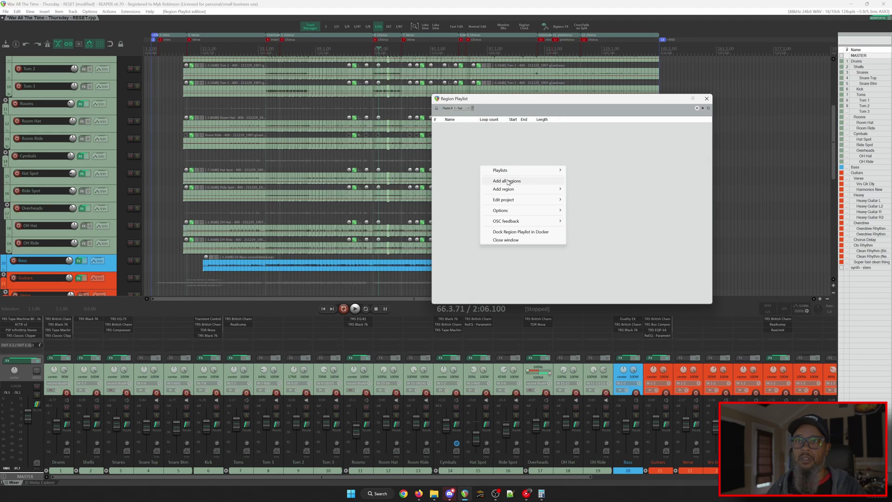
{"action": "mouse_move", "coordinate": [512, 191]}
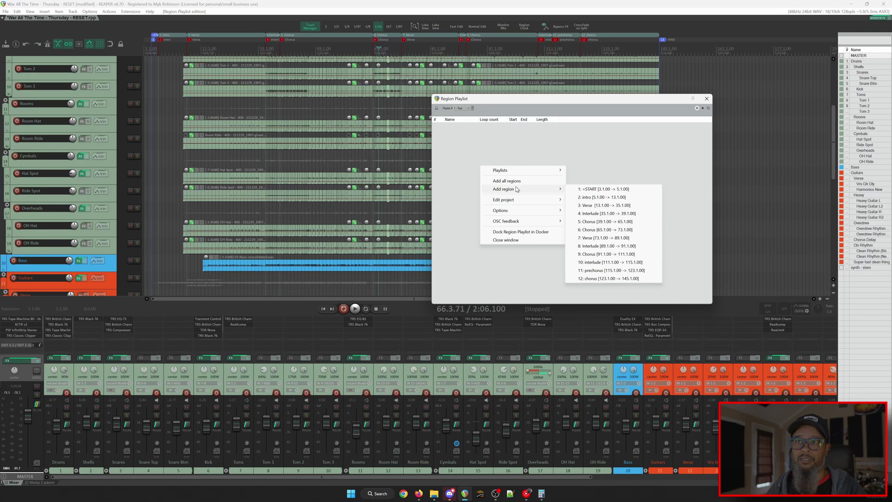
{"action": "left_click", "coordinate": [587, 197]}
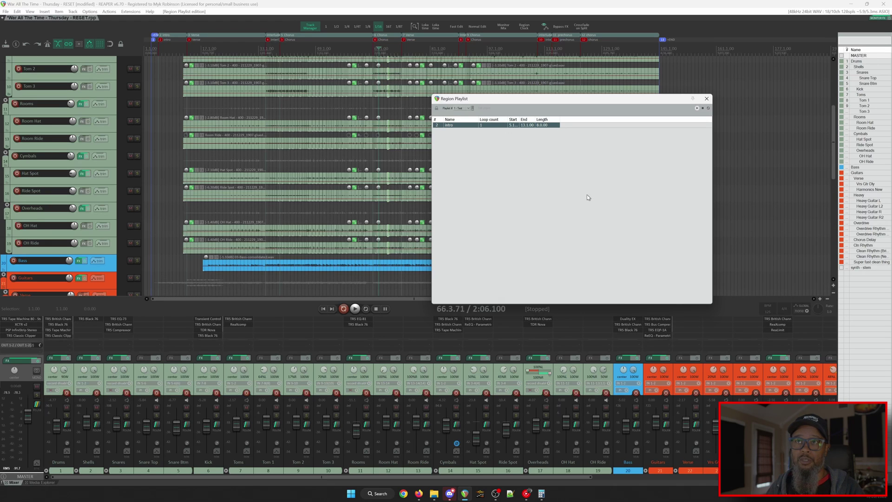
Add the prechorus and '12: chorus' regions after intro, then deselect the chorus row.
{"action": "right_click", "coordinate": [588, 197]}
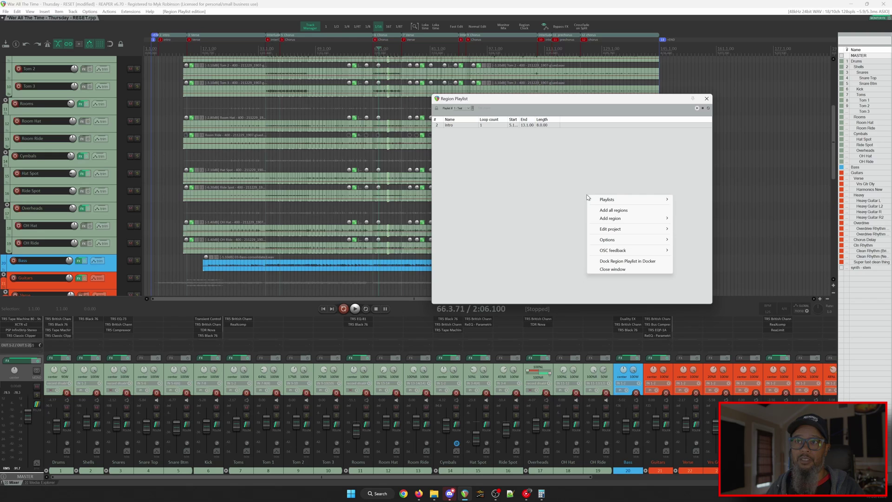
{"action": "mouse_move", "coordinate": [604, 222]}
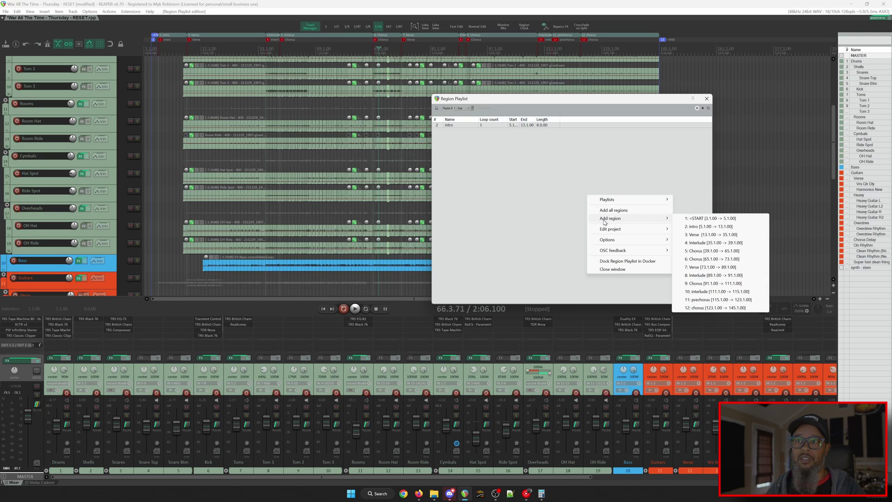
{"action": "left_click", "coordinate": [723, 302]}
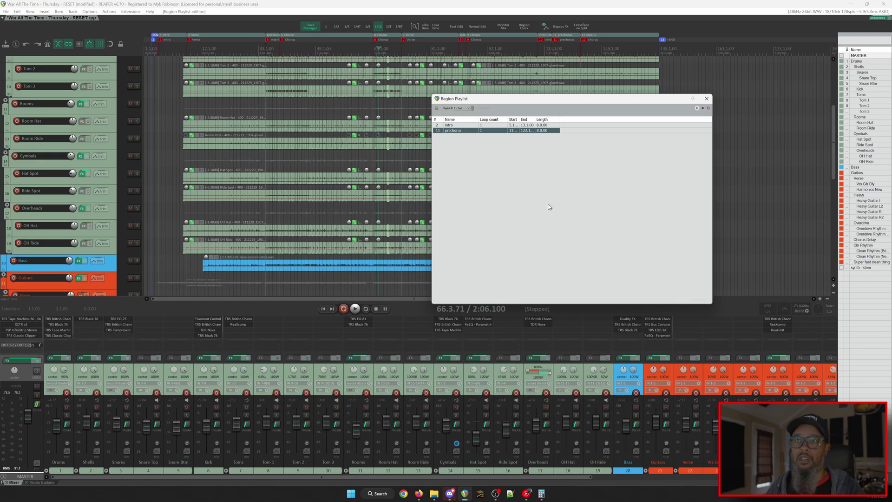
{"action": "right_click", "coordinate": [471, 159]}
{"action": "mouse_move", "coordinate": [511, 181]}
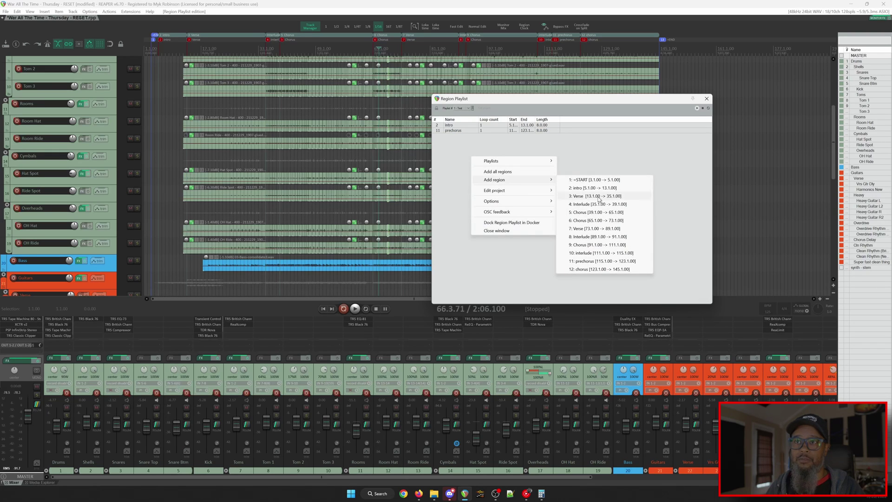
{"action": "left_click", "coordinate": [604, 270]}
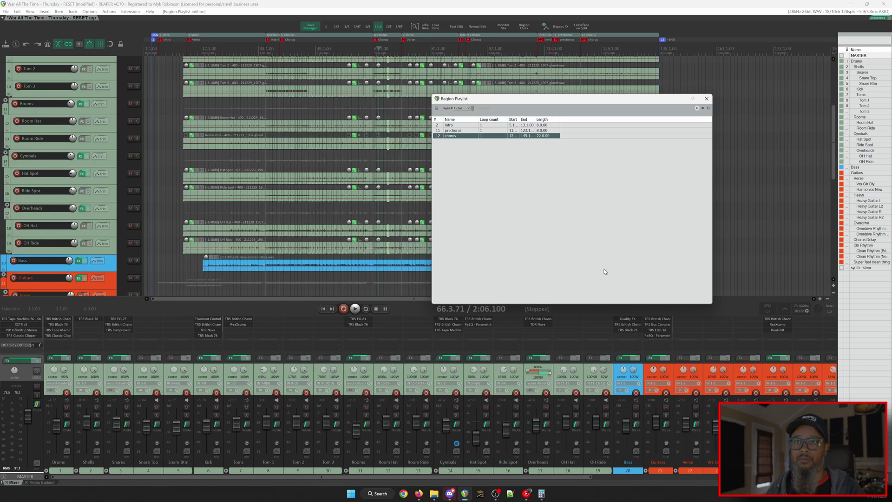
{"action": "left_click", "coordinate": [604, 269]}
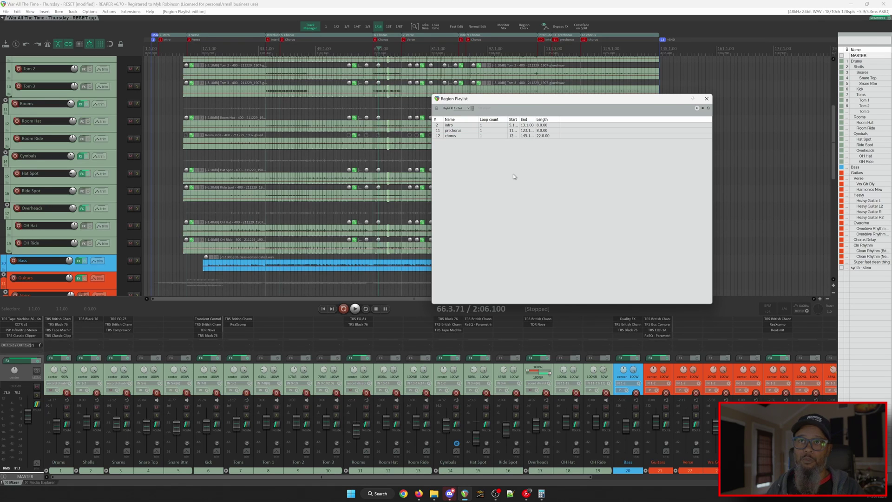
Set the intro entry's loop count to 2 and start the region playlist playing.
{"action": "double_click", "coordinate": [486, 128]}
{"action": "type", "text": "2"}
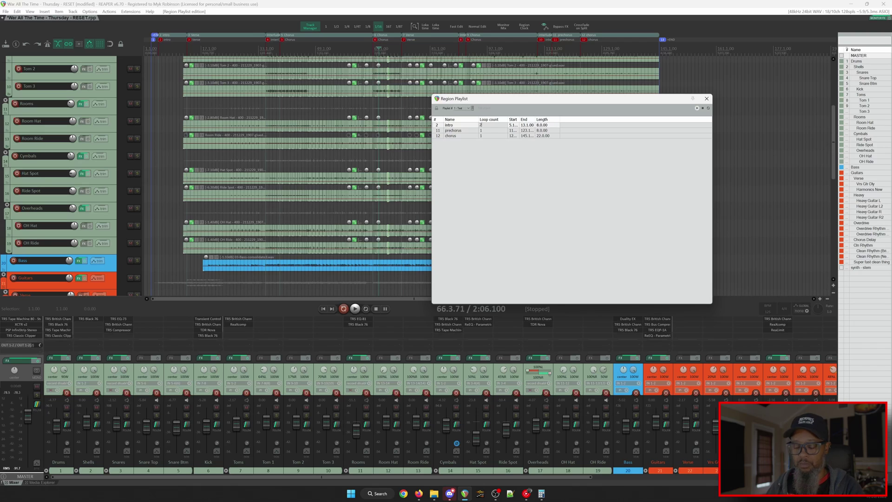
{"action": "key", "text": "Return"}
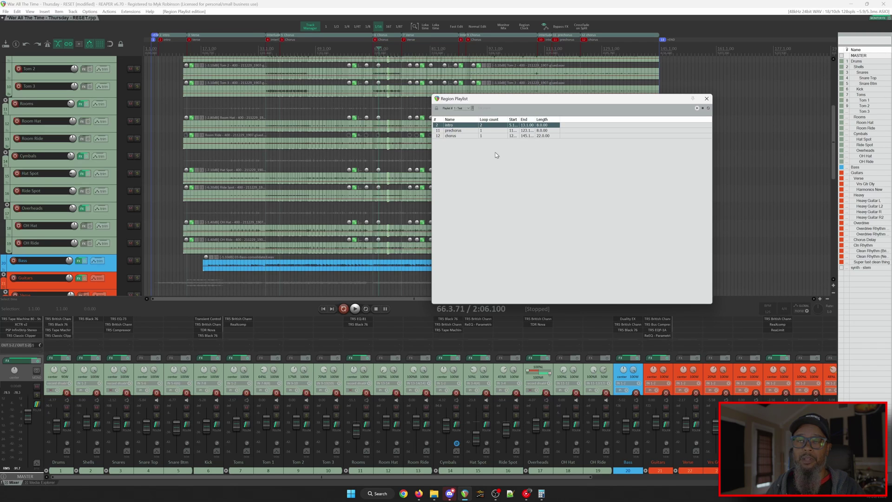
{"action": "left_click", "coordinate": [696, 110]}
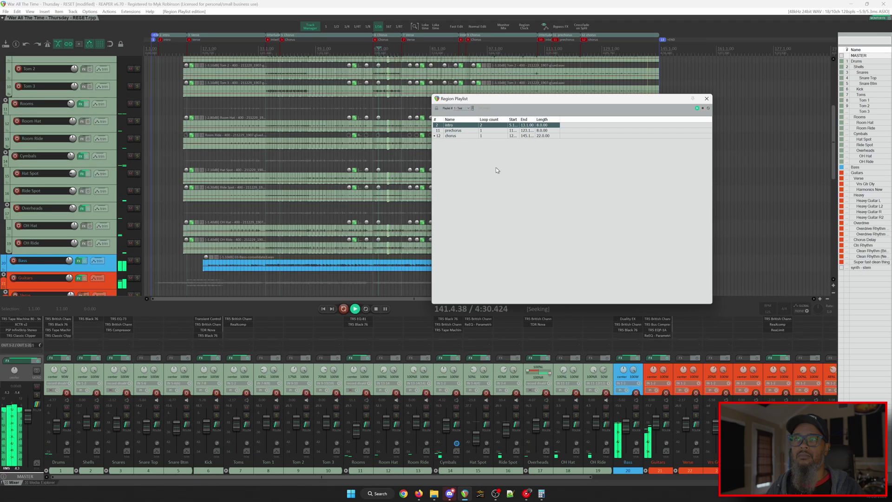
Stop playback after the intro has looped twice and prechorus and chorus have played.
{"action": "key", "text": "space"}
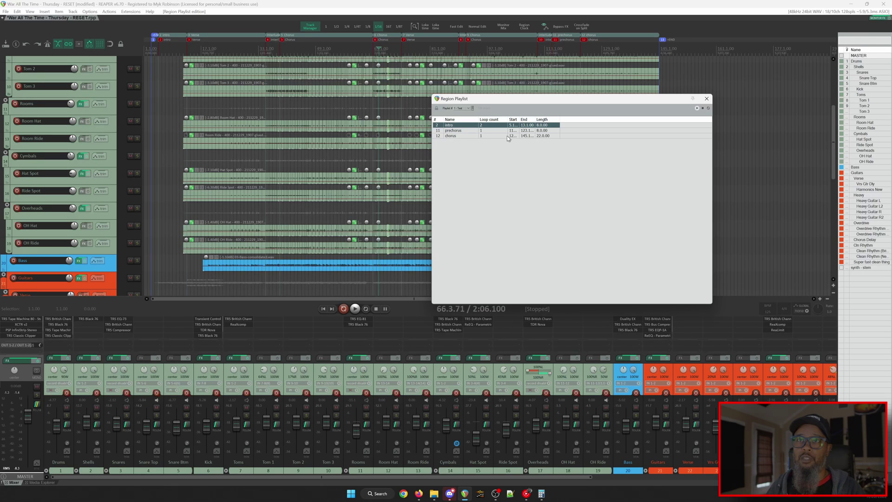
Put the edit cursor at 14.3.13, audition briefly from there, then select the intro playlist row.
{"action": "left_click", "coordinate": [230, 33]}
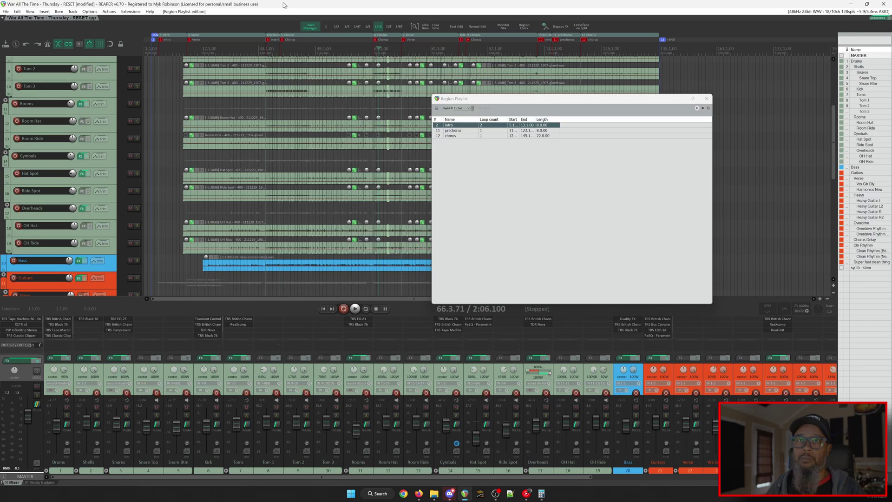
{"action": "left_click", "coordinate": [192, 46]}
{"action": "key", "text": "space"}
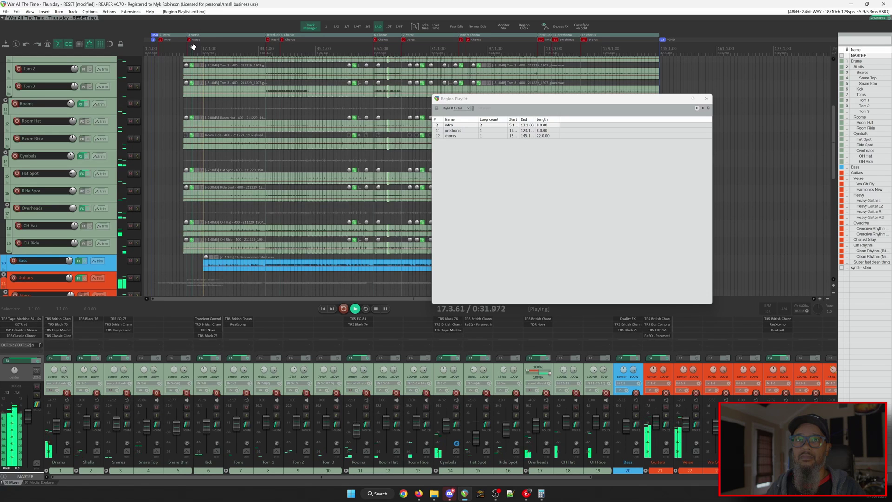
{"action": "key", "text": "space"}
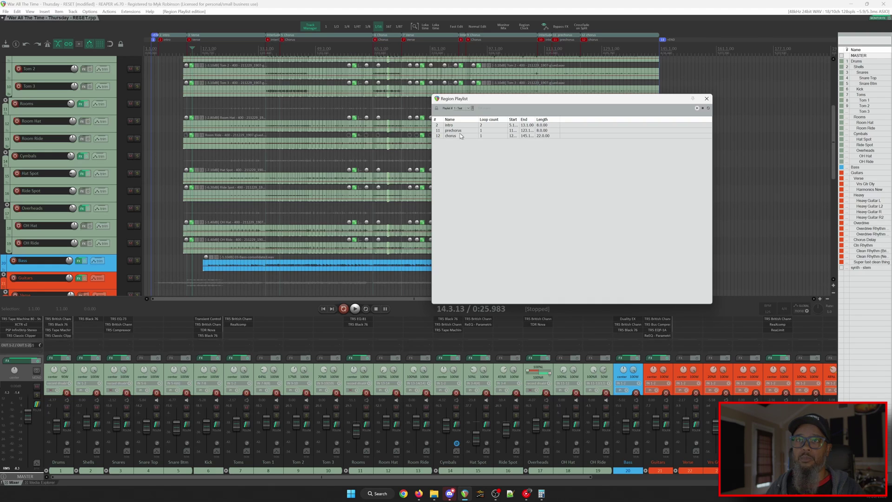
{"action": "left_click", "coordinate": [455, 125]}
Remove intro and prechorus from the playlist and add all twelve project regions instead.
{"action": "left_click", "coordinate": [458, 132], "text": "shift"}
{"action": "right_click", "coordinate": [458, 135]}
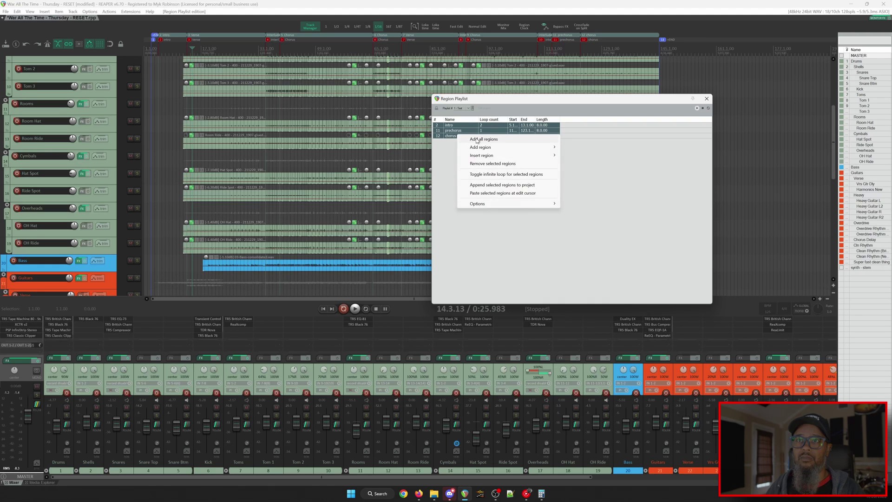
{"action": "left_click", "coordinate": [488, 164]}
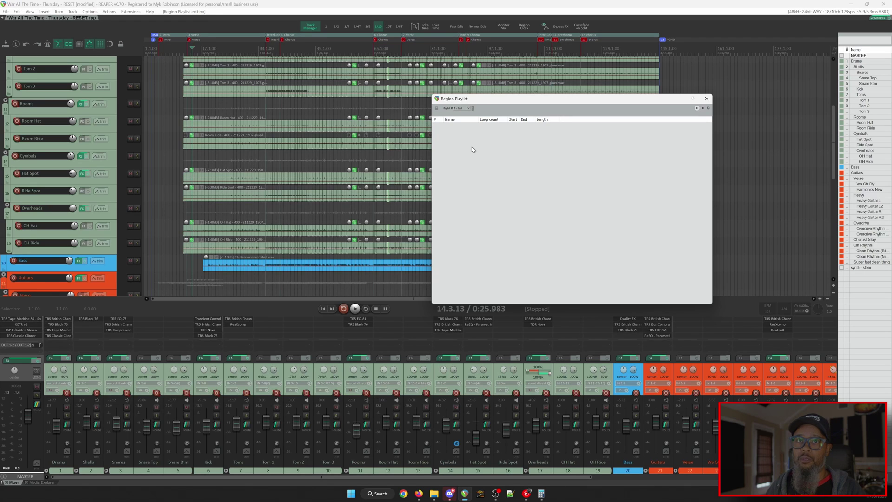
{"action": "right_click", "coordinate": [473, 149]}
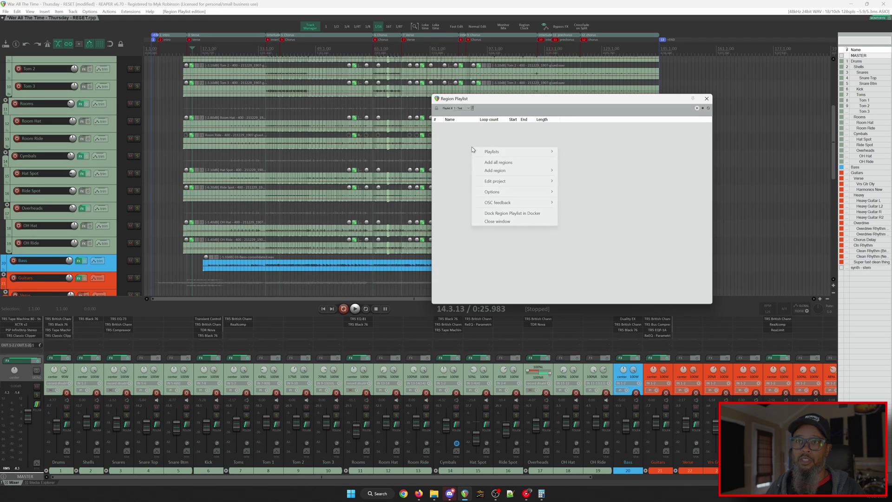
{"action": "left_click", "coordinate": [501, 162]}
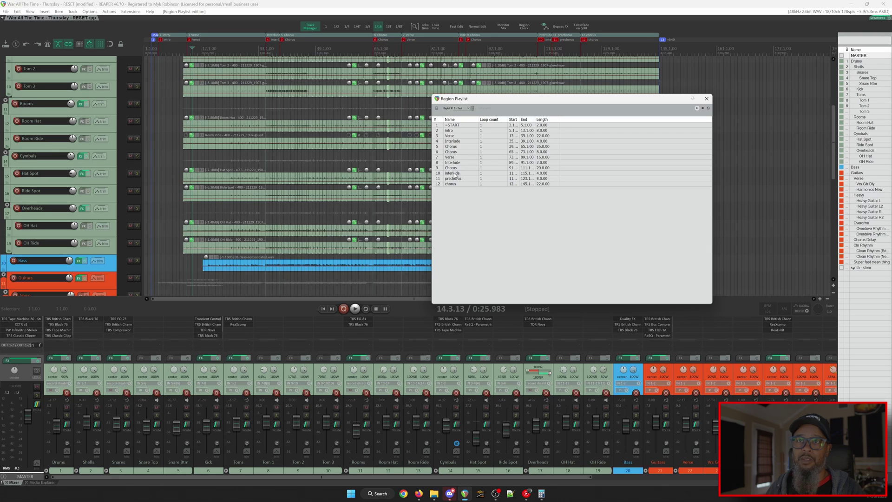
Drag interlude (10) up after Verse, then move Interlude (8) and prechorus to the top.
{"action": "mouse_move", "coordinate": [454, 176]}
{"action": "left_mouse_down"}
{"action": "mouse_move", "coordinate": [453, 144]}
{"action": "mouse_move", "coordinate": [454, 174]}
{"action": "left_mouse_up"}
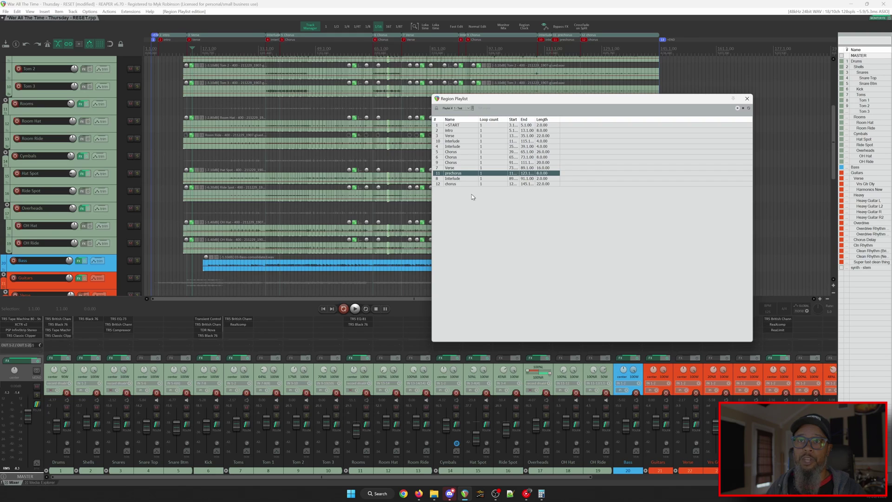
{"action": "left_click", "coordinate": [455, 180]}
{"action": "left_click_drag", "start_coordinate": [456, 182], "coordinate": [455, 124]}
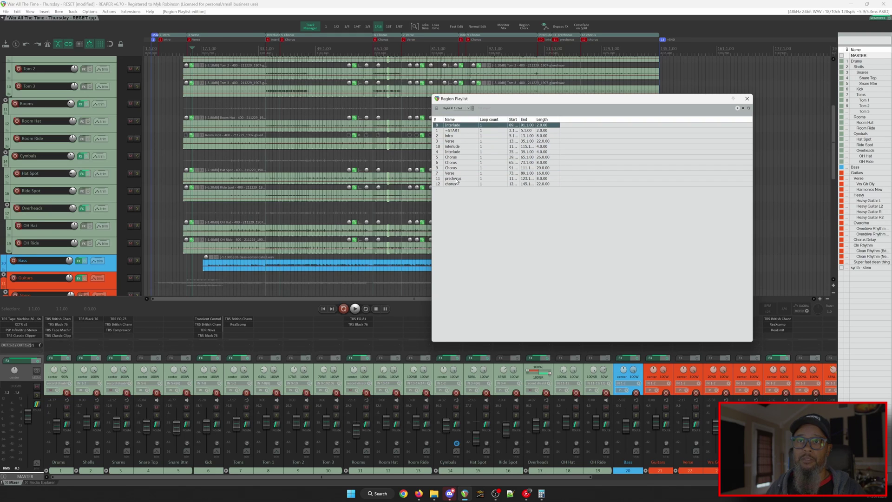
{"action": "left_click_drag", "start_coordinate": [457, 179], "coordinate": [454, 140]}
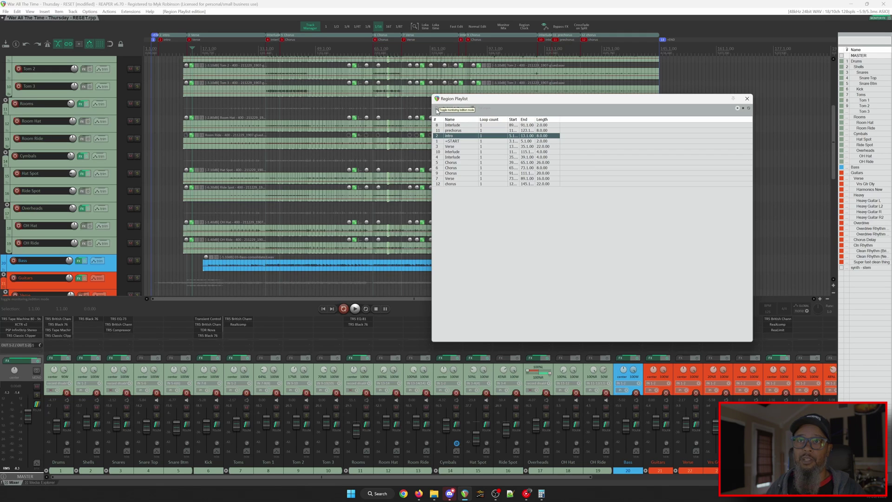
Switch to monitoring mode, play the Test playlist in an enlarged window, then stop it.
{"action": "left_click", "coordinate": [437, 109]}
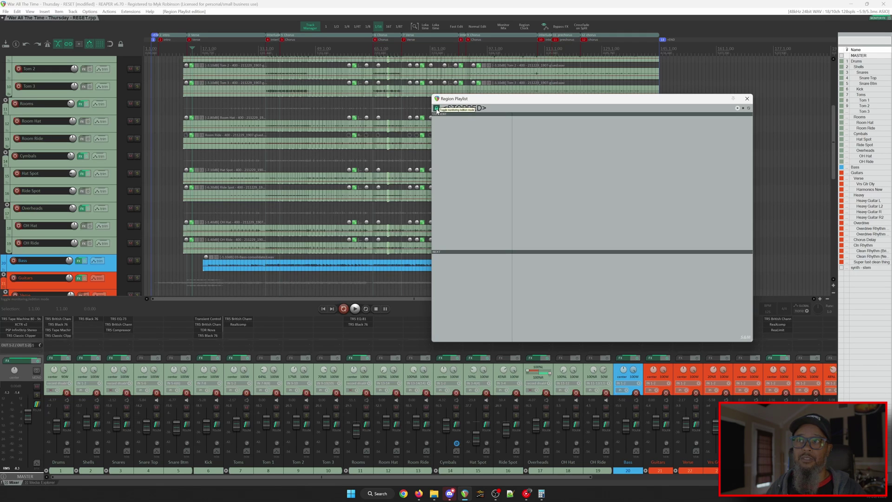
{"action": "left_click", "coordinate": [738, 108]}
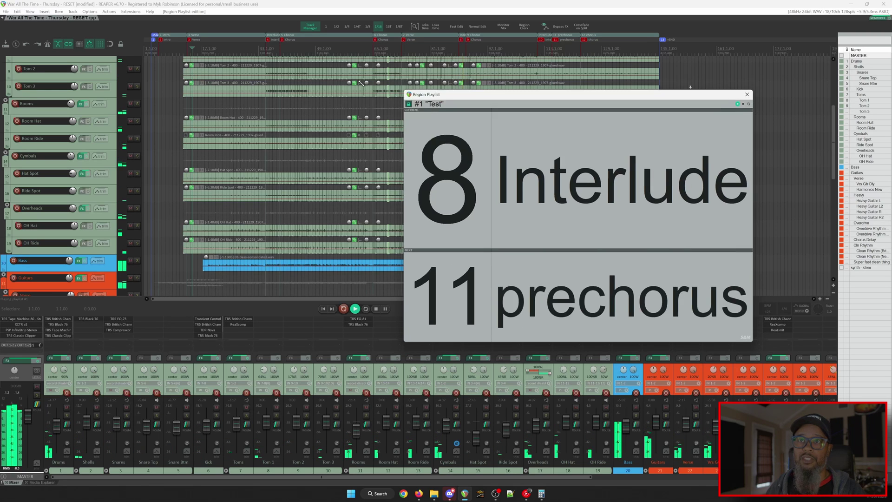
{"action": "left_click_drag", "start_coordinate": [404, 91], "coordinate": [105, 37]}
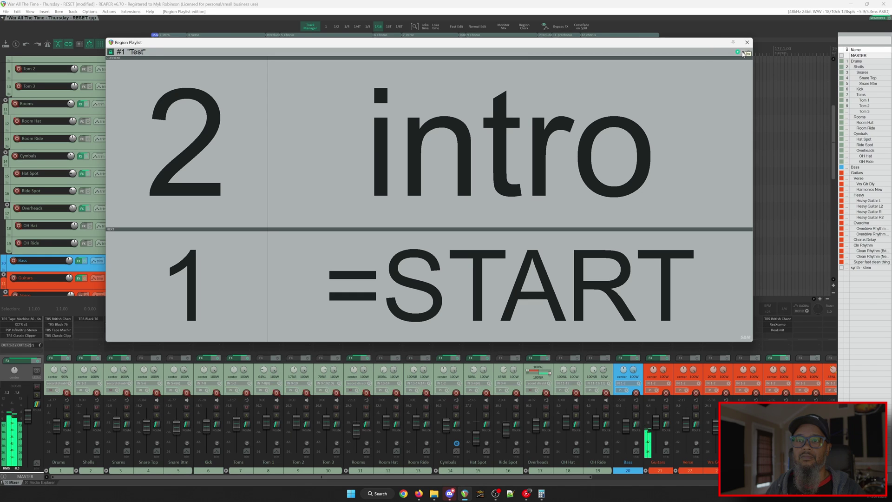
{"action": "left_click", "coordinate": [745, 54]}
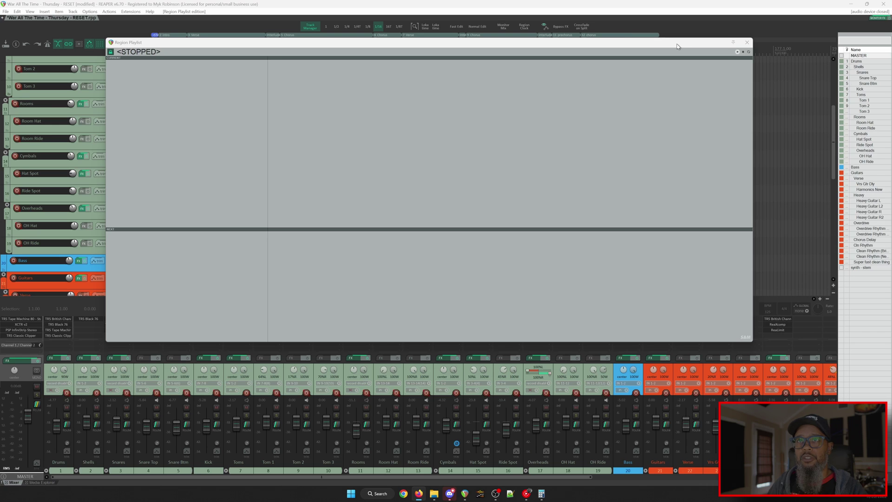